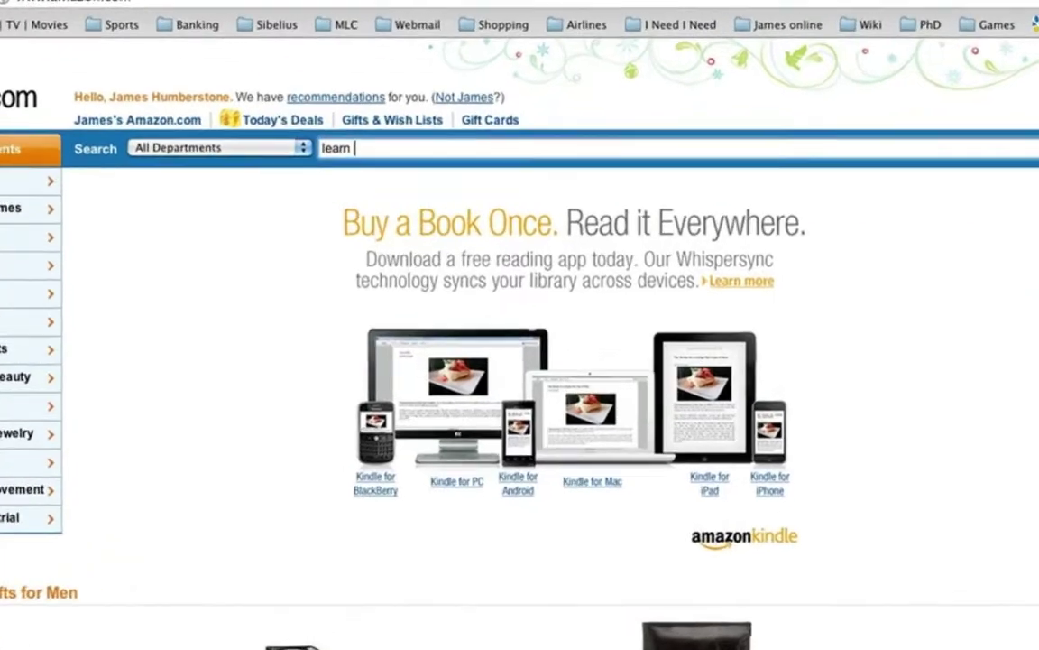
Search Amazon for 'learn sibelius' and open the Learn Sibelius 6 in 1 Hour Kindle page
type("sibelius")
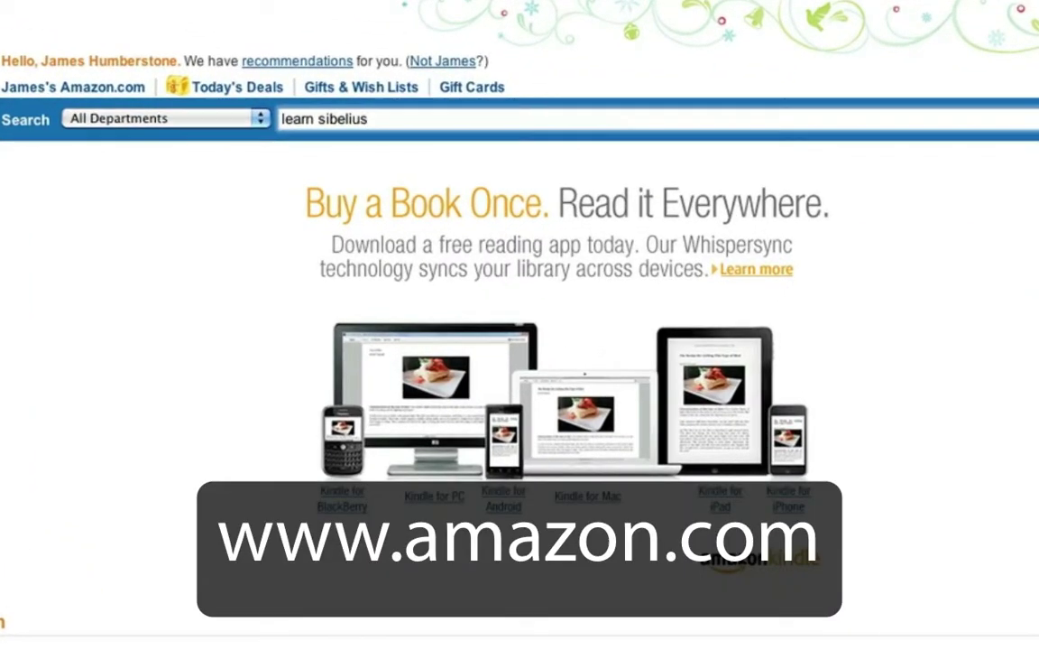
key("Return")
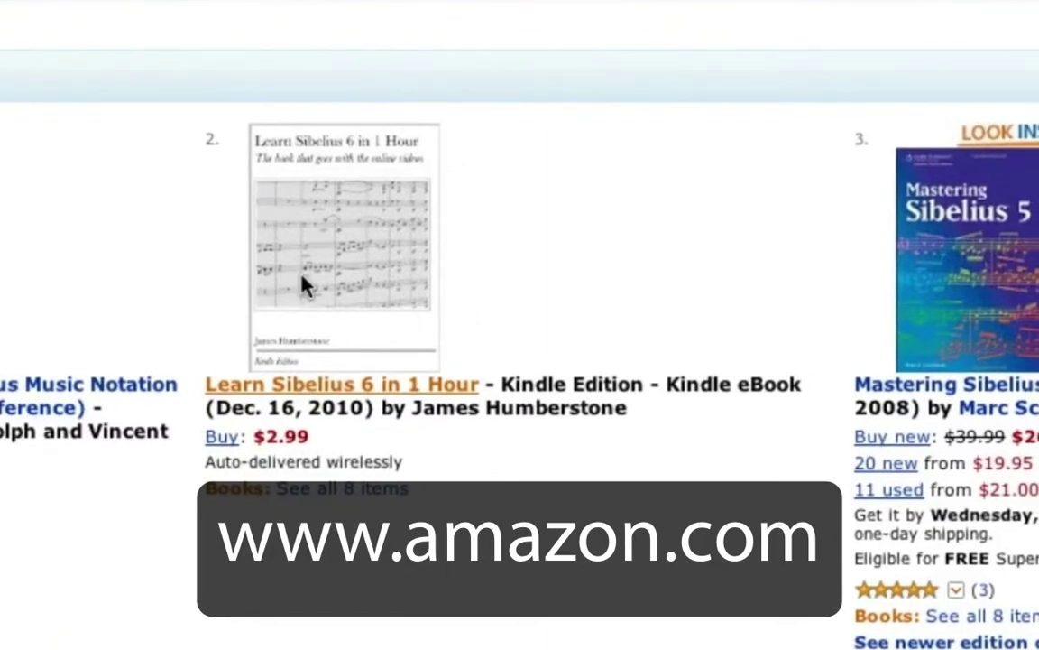
left_click(304, 284)
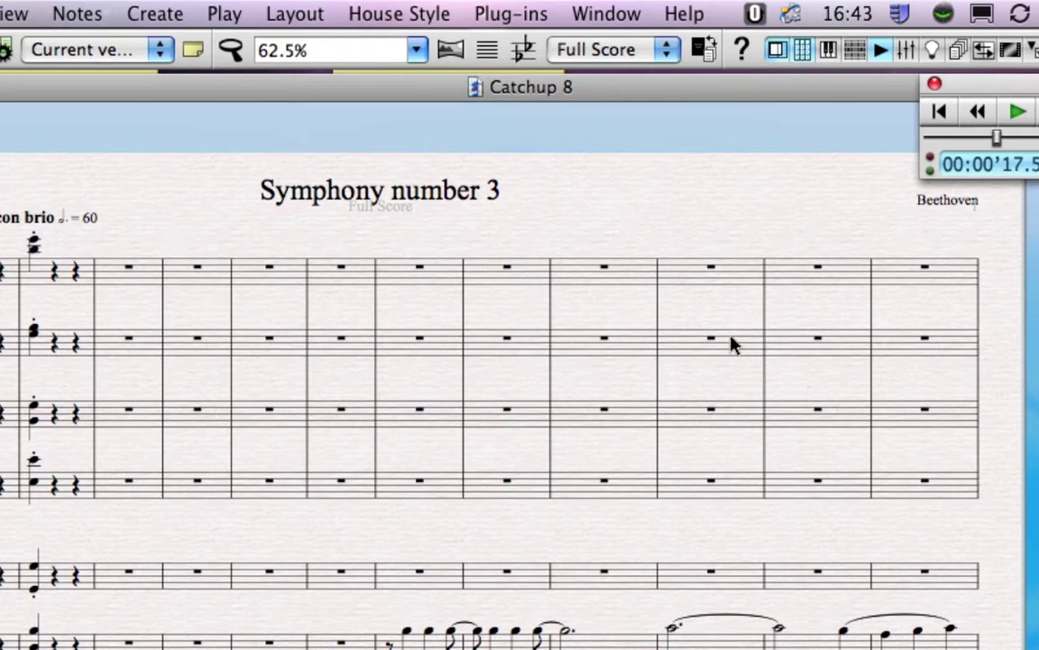
Open the toolbar's part dropdown on the Symphony number 3 full score
left_click(640, 55)
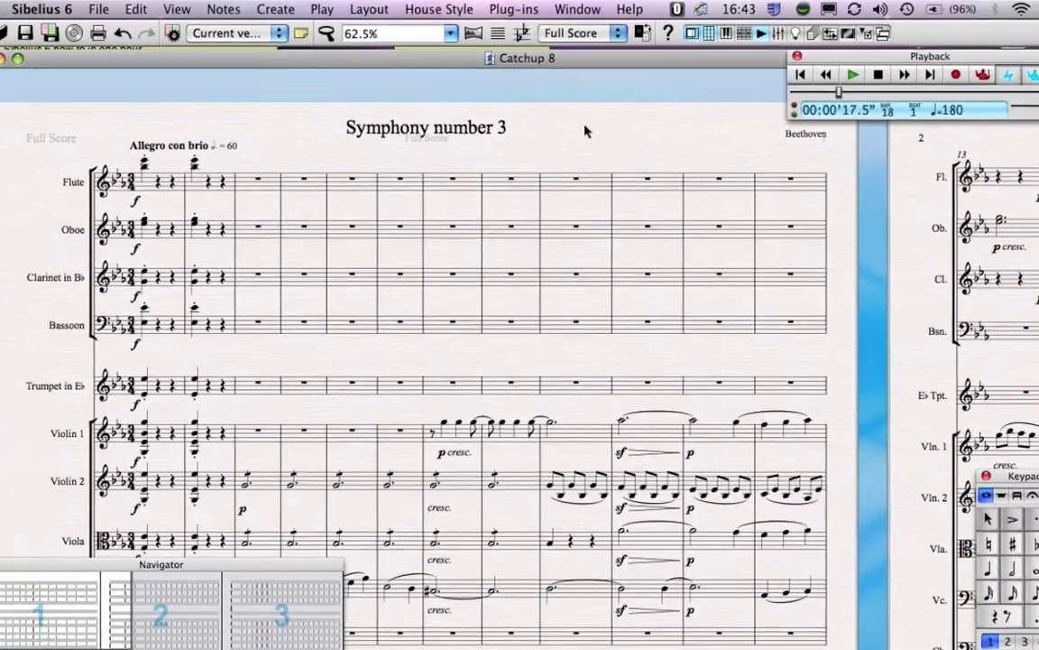
Show the Violin 1 part alone and pan its page to view the 4-bar and 87-bar rests
key("w")
left_click_drag(505, 220, 392, 165)
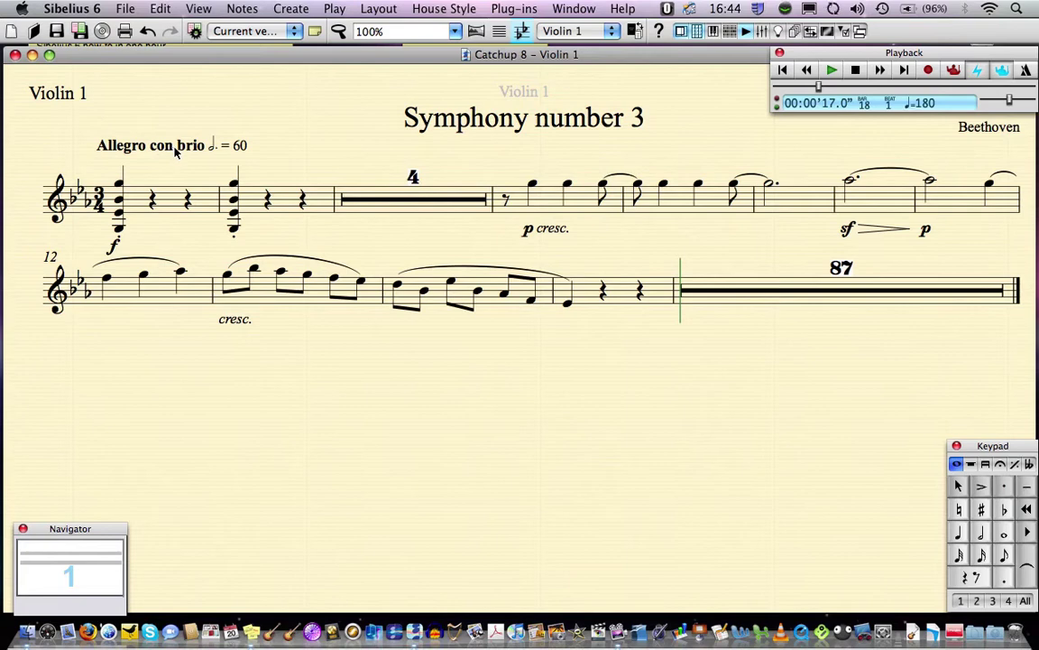
left_click_drag(484, 156, 474, 181)
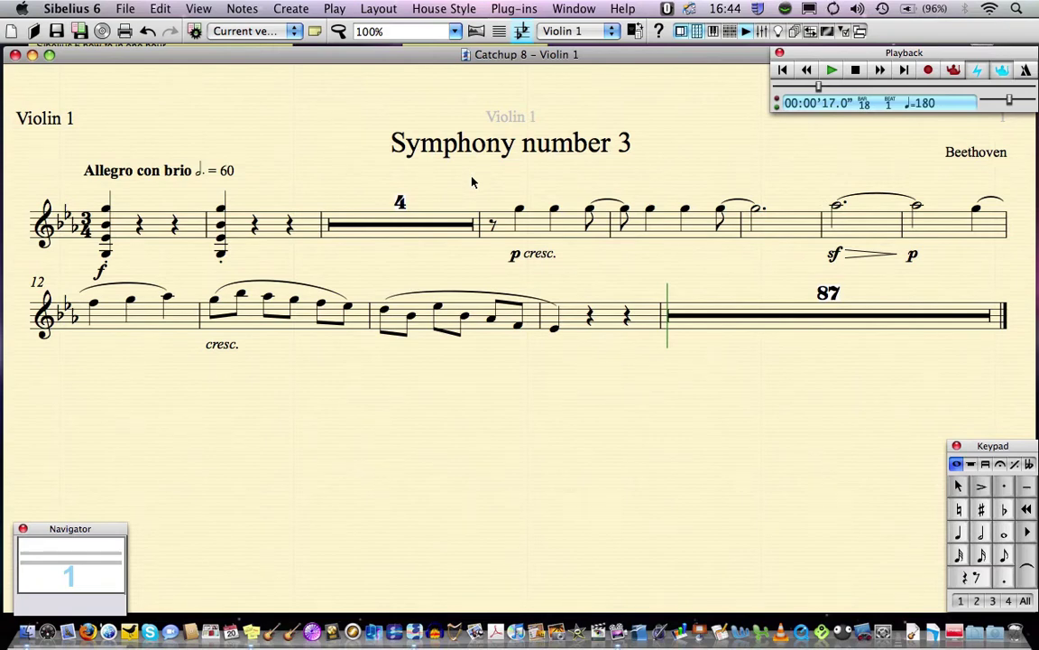
left_click(577, 31)
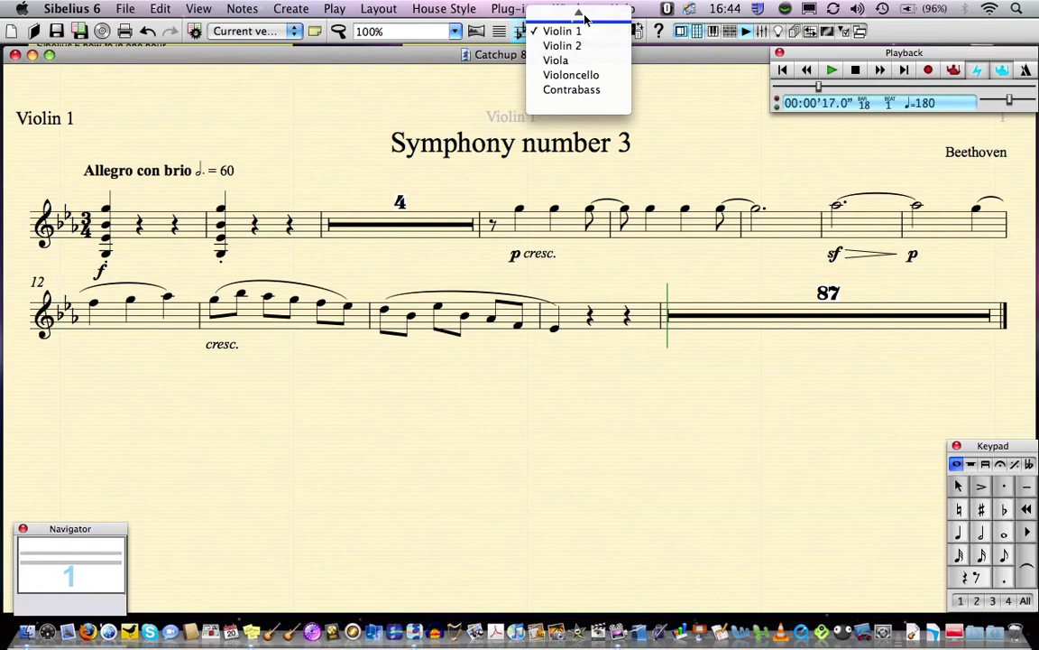
Return to the full score and add a start-repeat barline at bar 5 across all staves
mouse_move(584, 16)
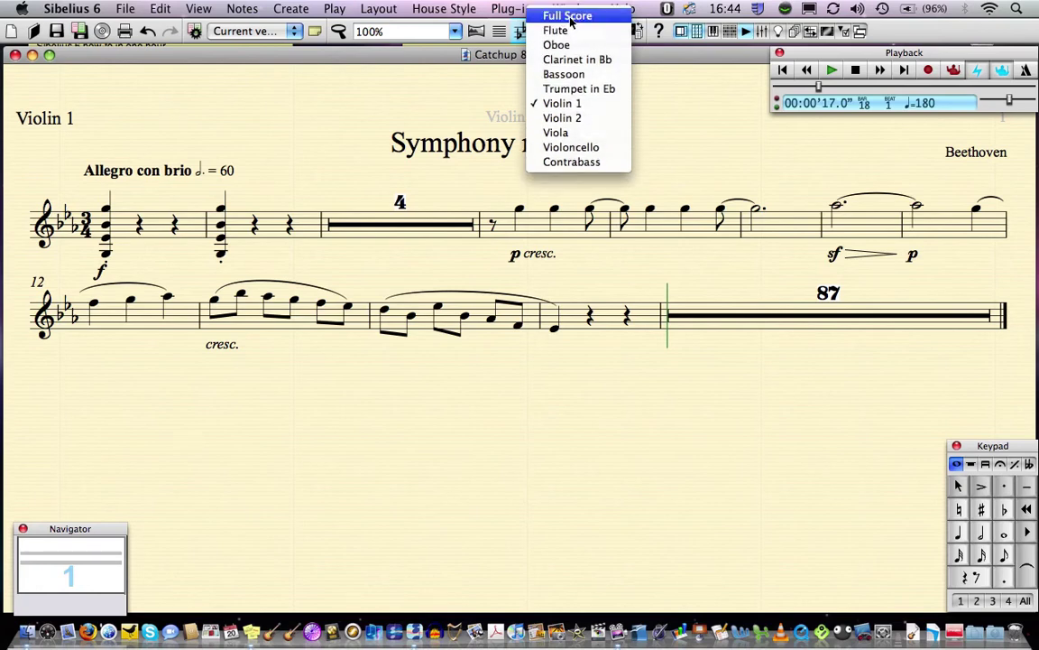
left_click(568, 16)
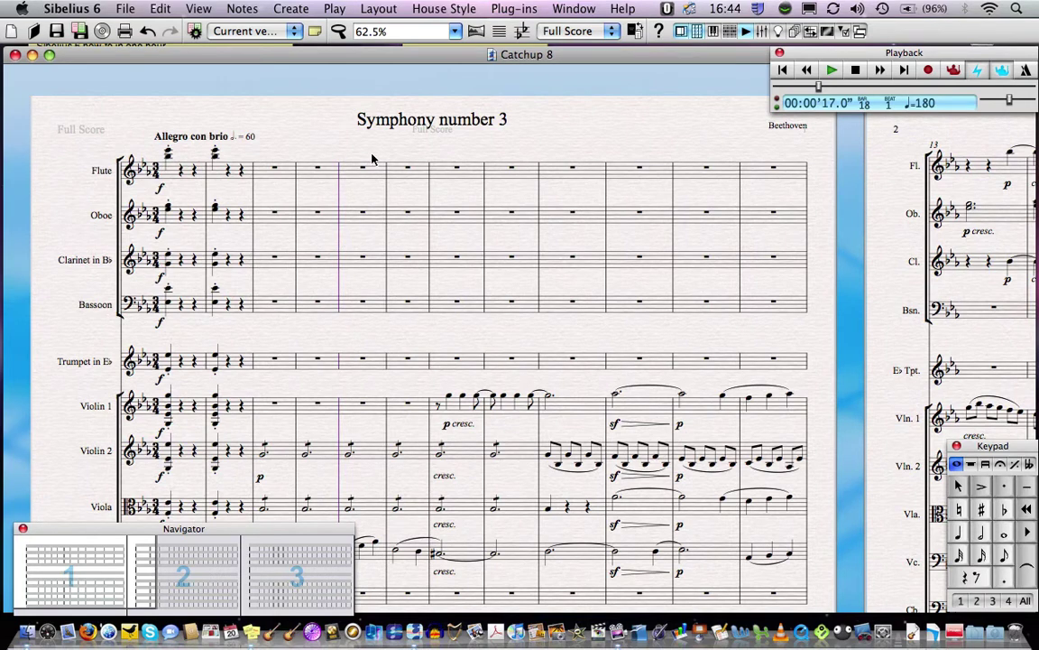
left_click(291, 9)
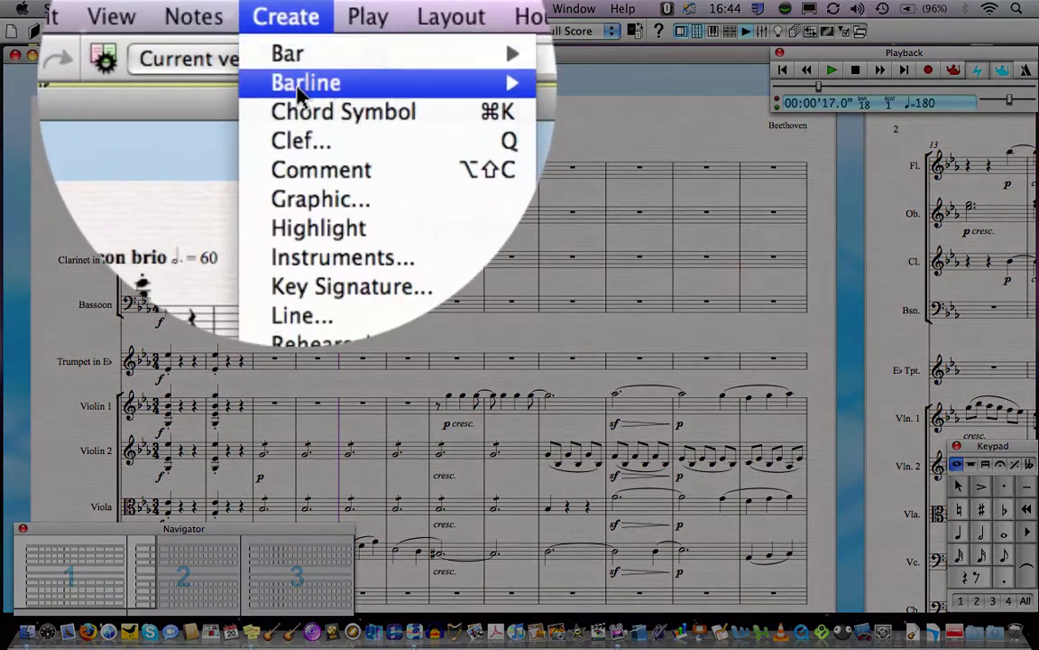
mouse_move(379, 63)
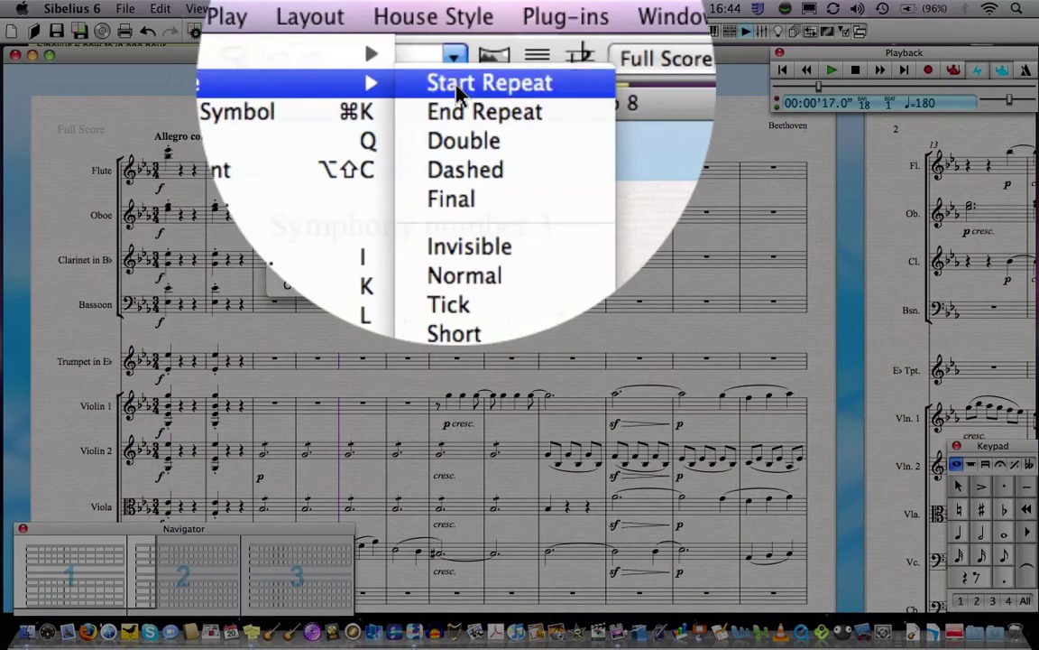
left_click(457, 88)
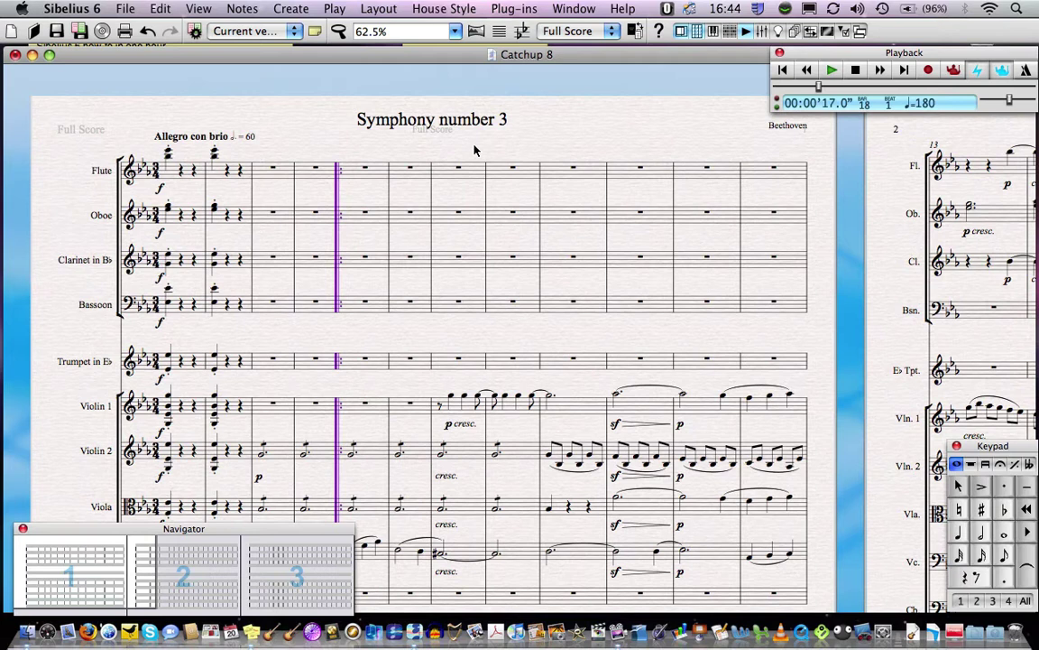
key("Escape")
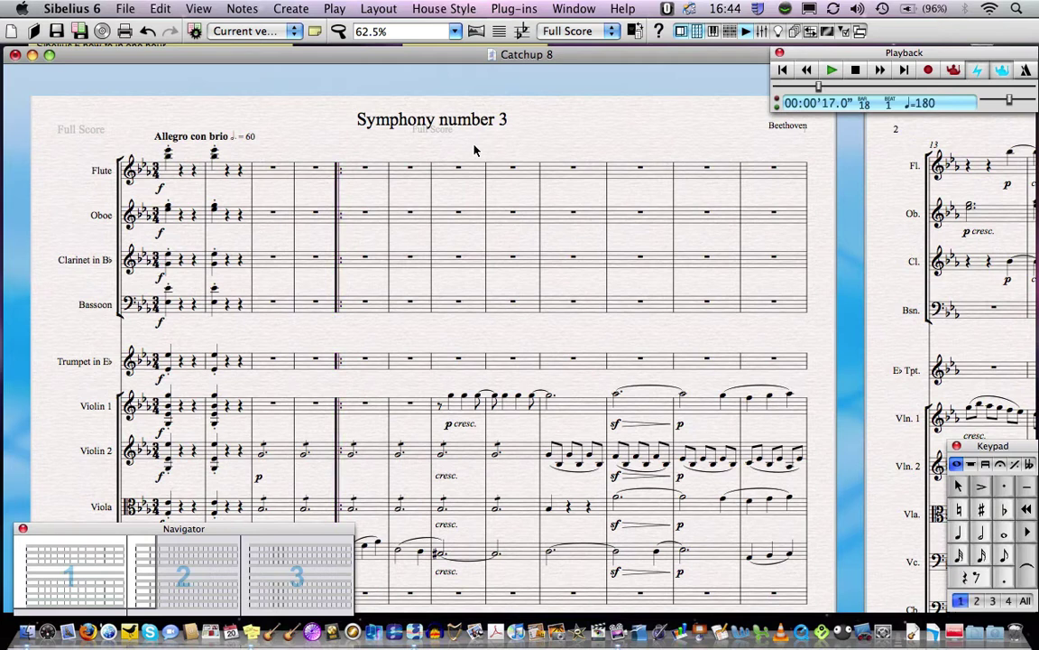
left_click(568, 31)
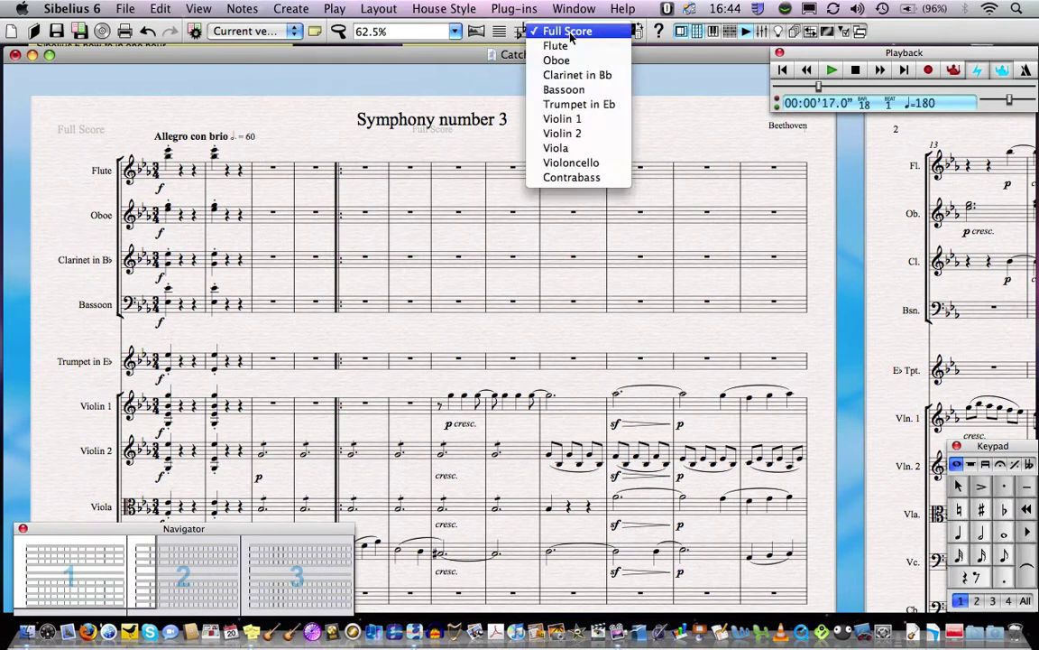
left_click(572, 122)
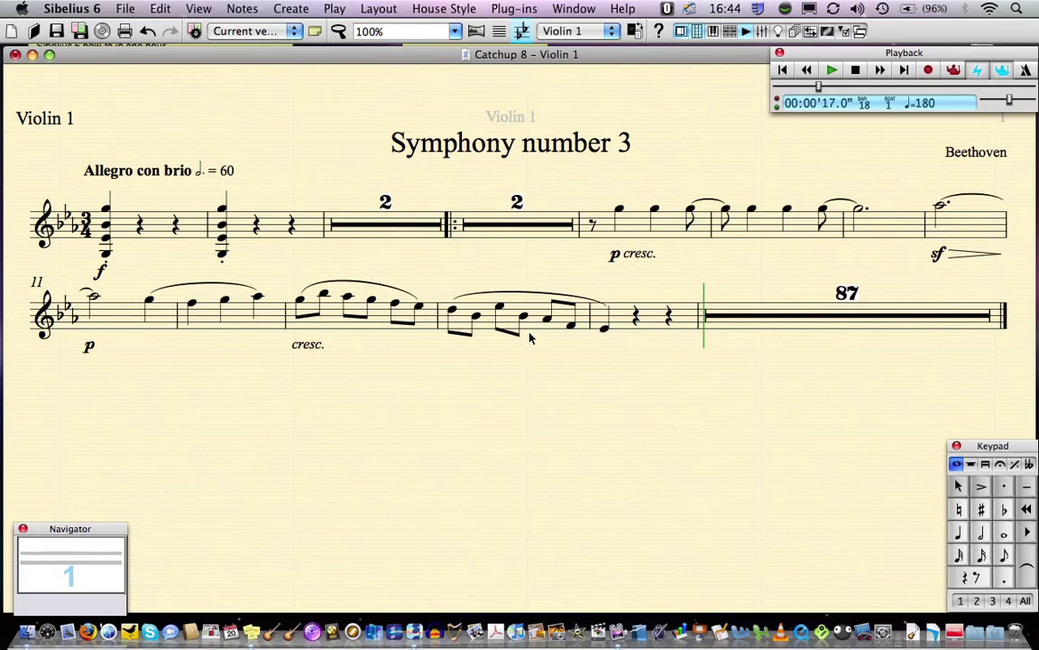
left_click(577, 31)
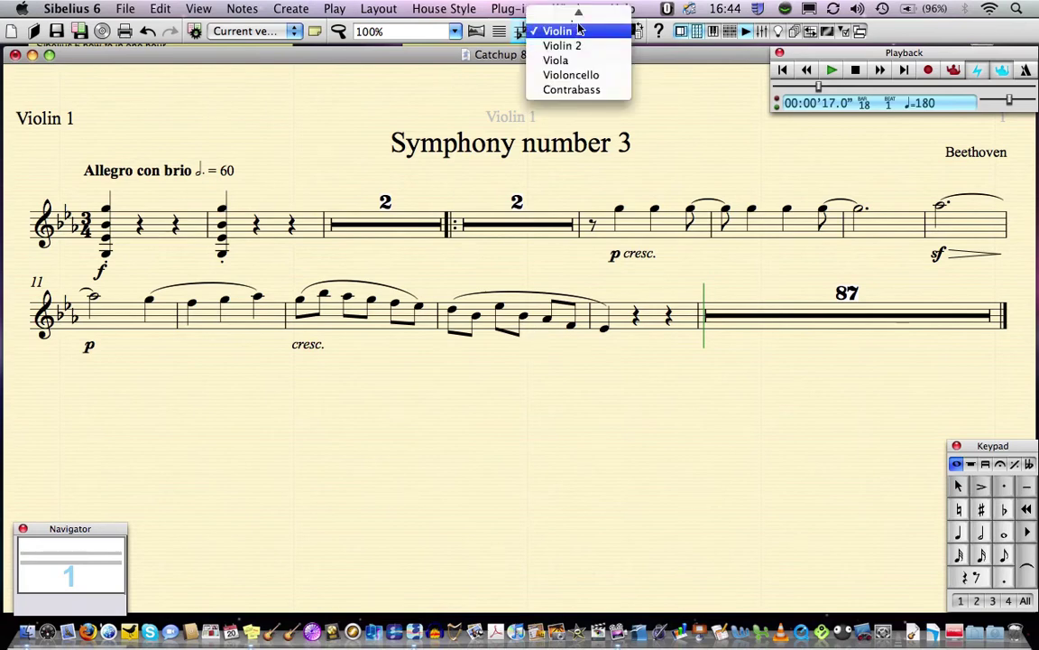
In the full score, select the cello half note in bar 10 and switch to the Violoncello part
left_click(573, 16)
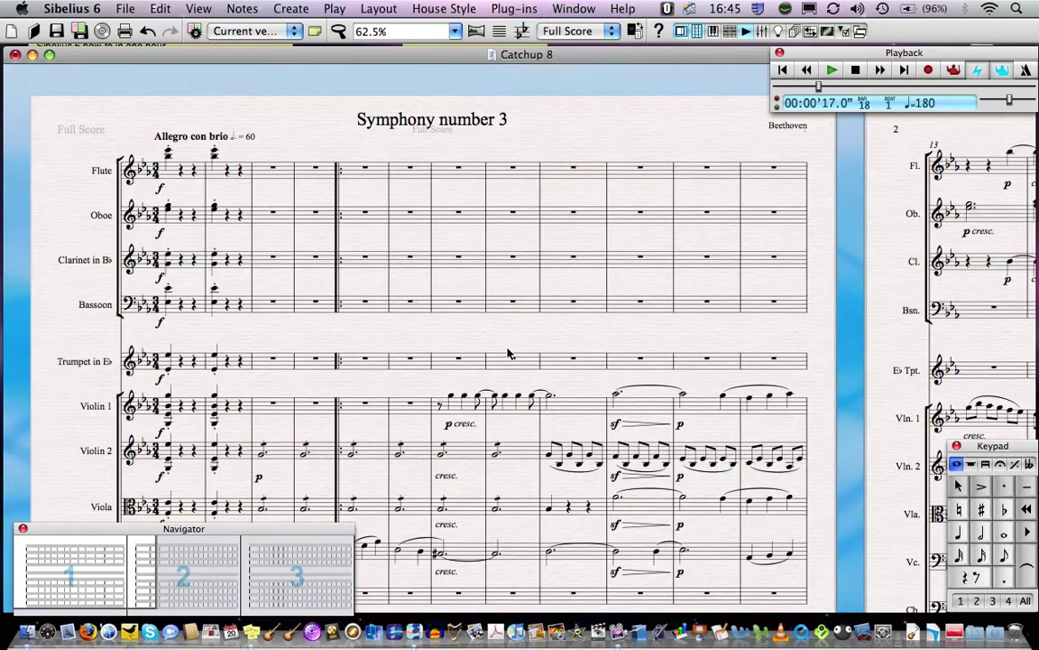
left_click_drag(512, 354, 546, 99)
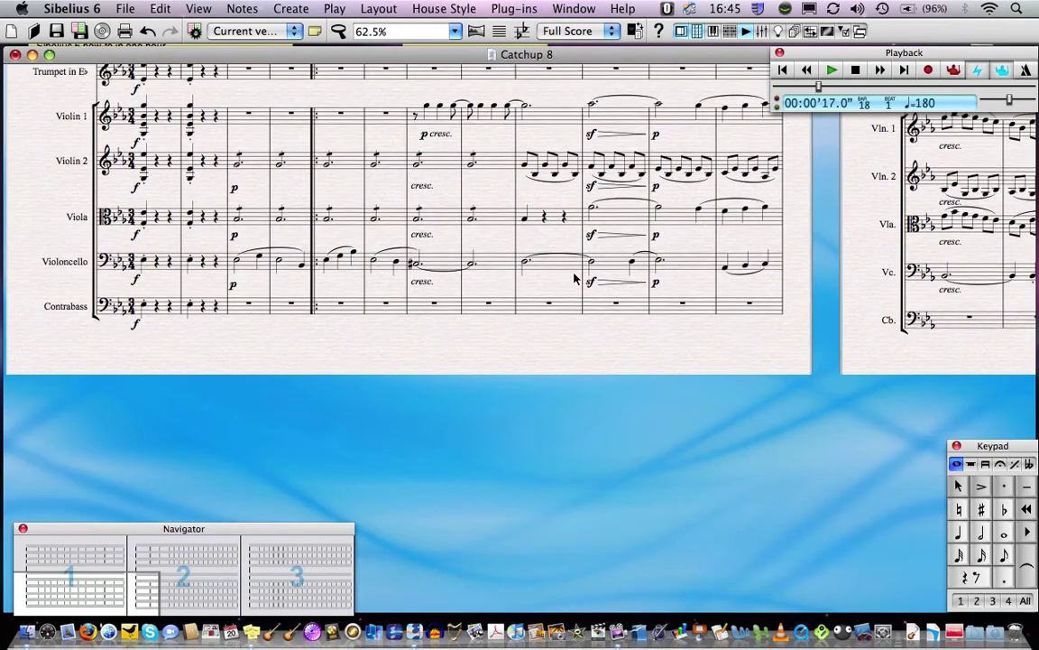
left_click(593, 263)
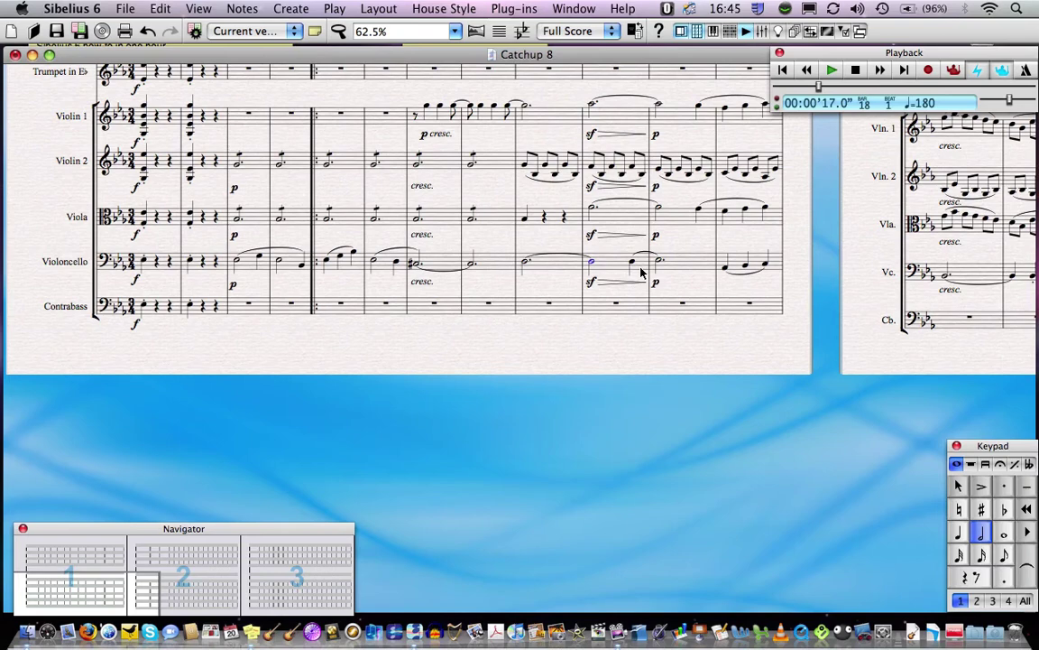
key("w")
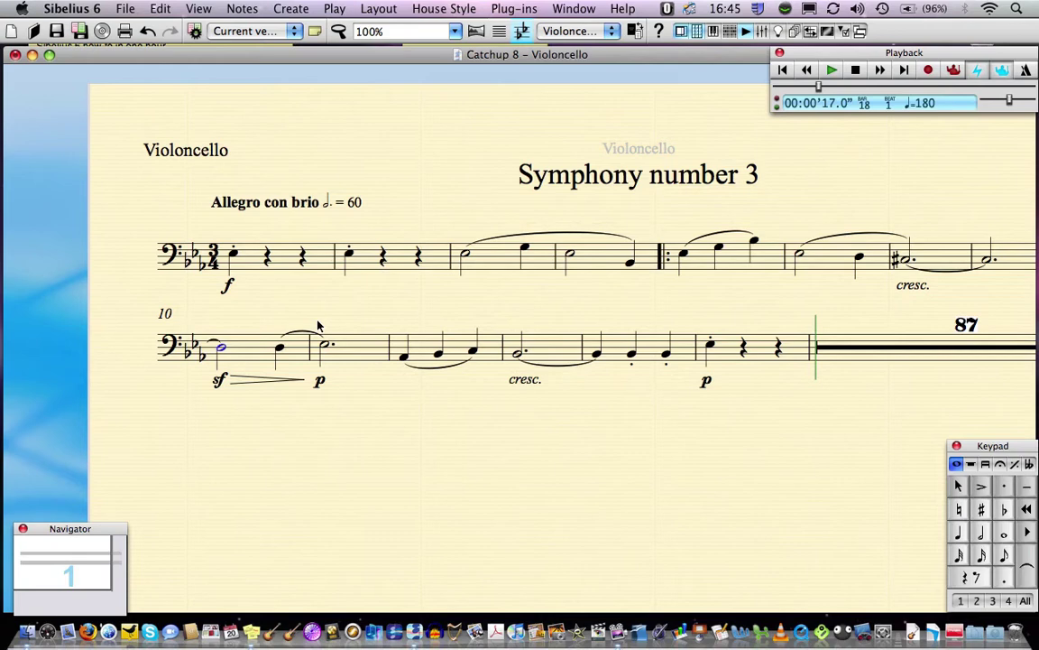
Add the text 'play this smoothly' above the cello note and go back to the full score
key("Escape")
type("play this smooth")
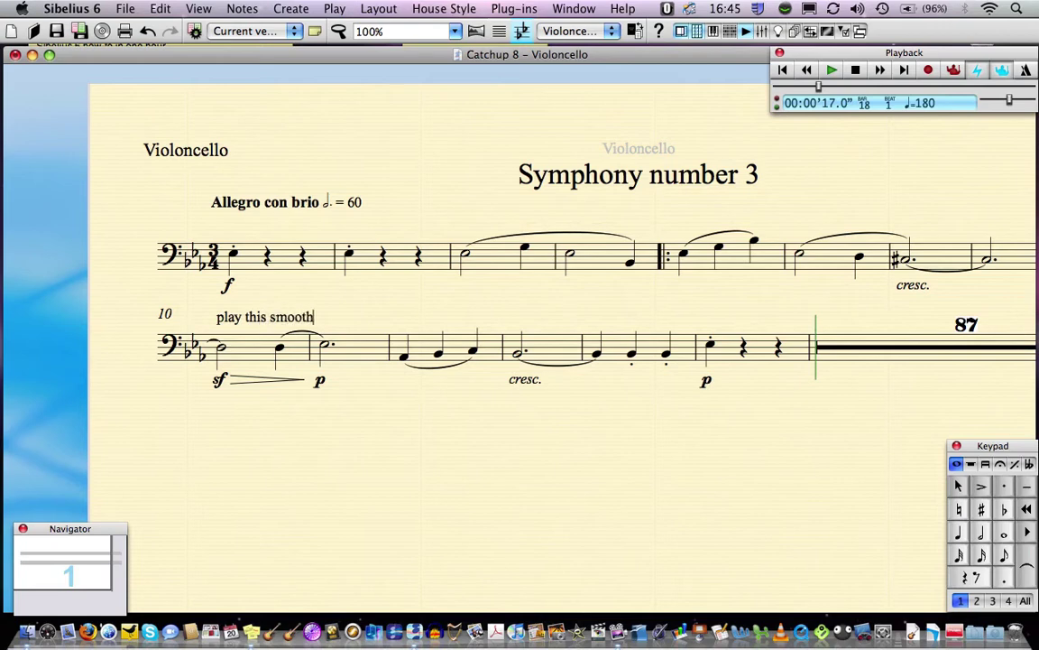
type("ly")
key("Escape")
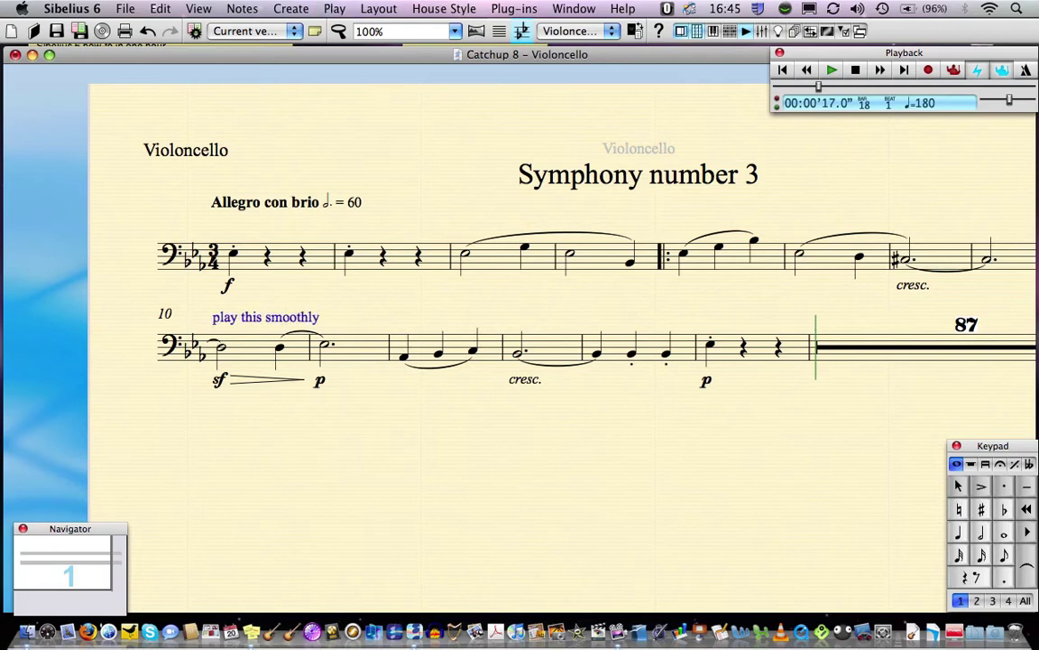
key("super+alt+grave")
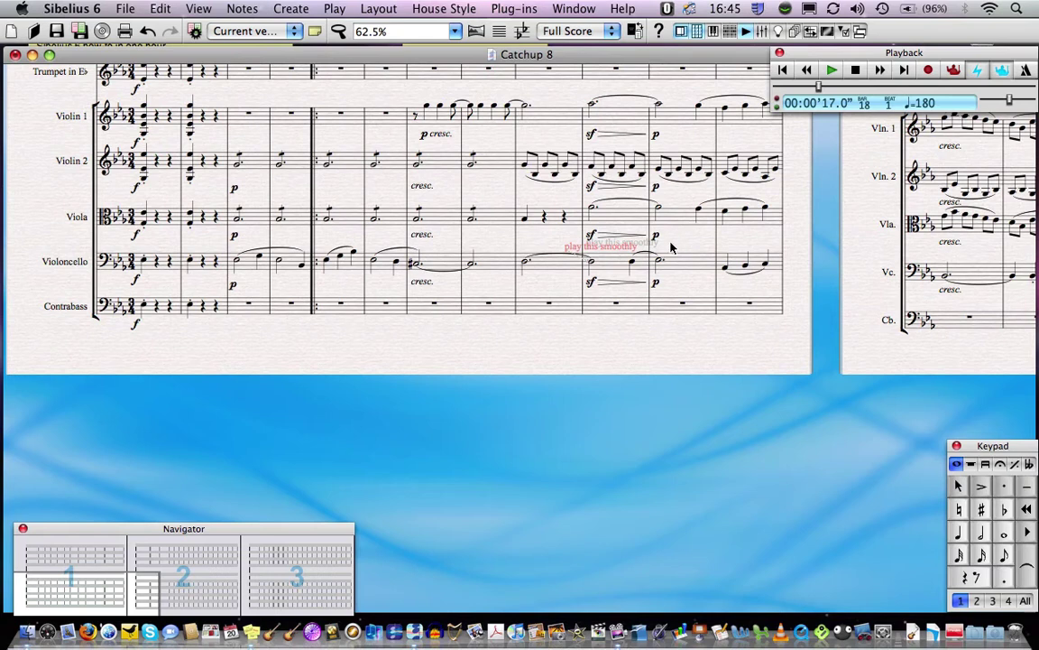
Move the cello's 'play this smoothly' text right, then delete it and show the Violoncello part
left_click(615, 266)
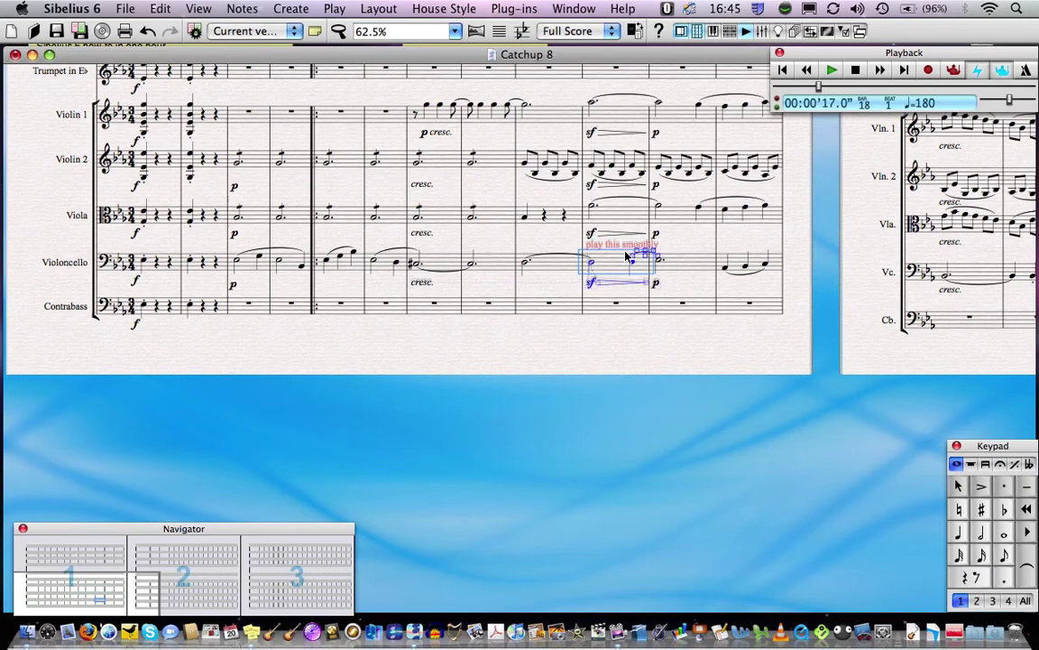
key("w")
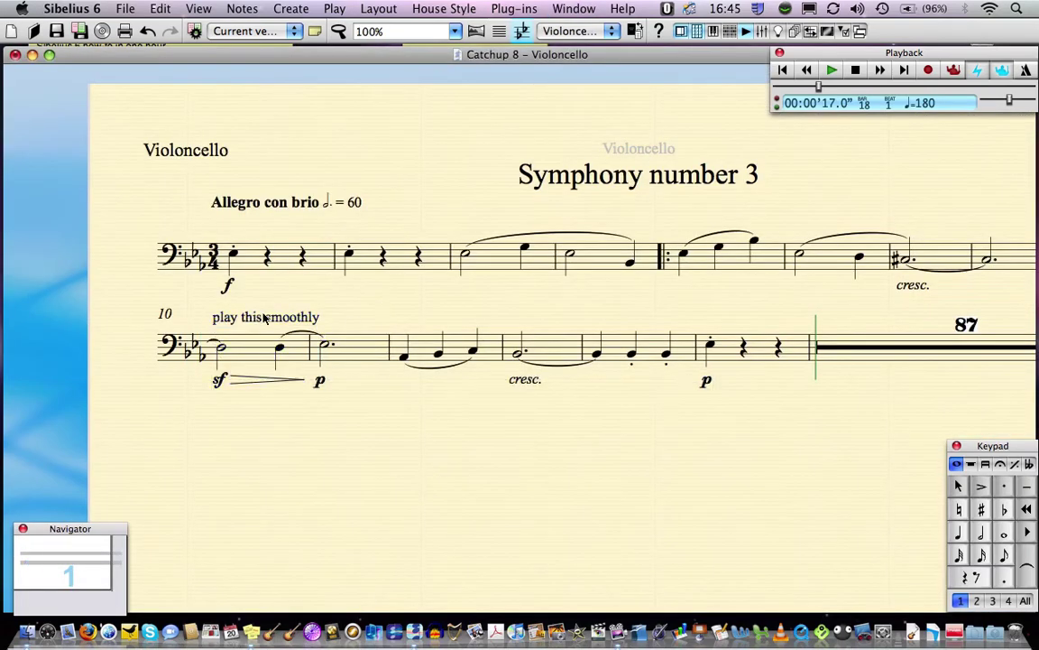
left_click_drag(265, 318, 651, 316)
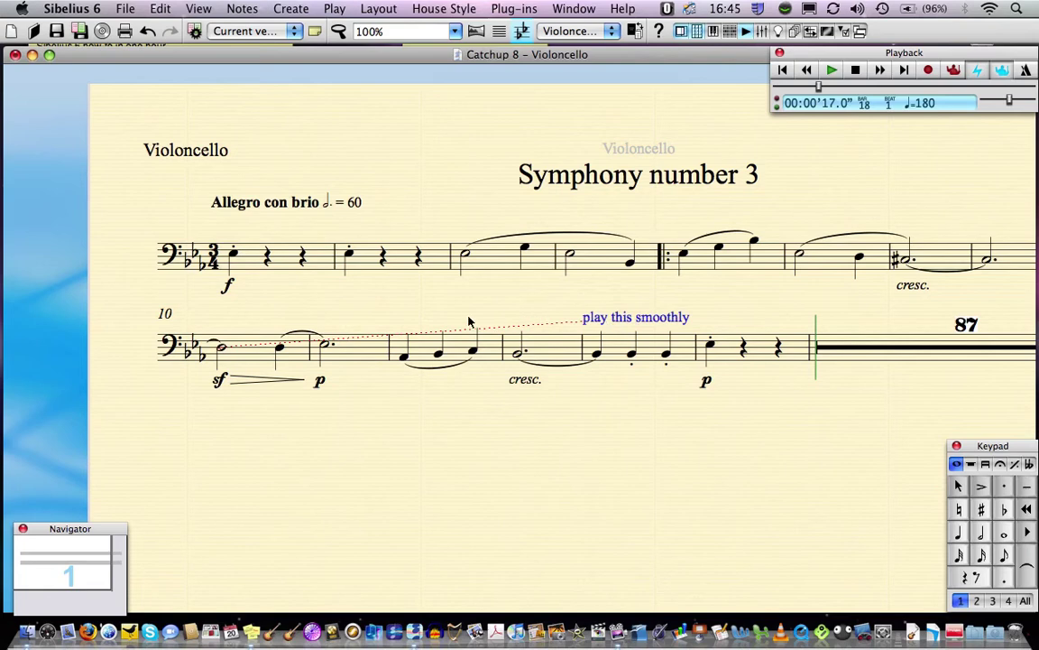
key("w")
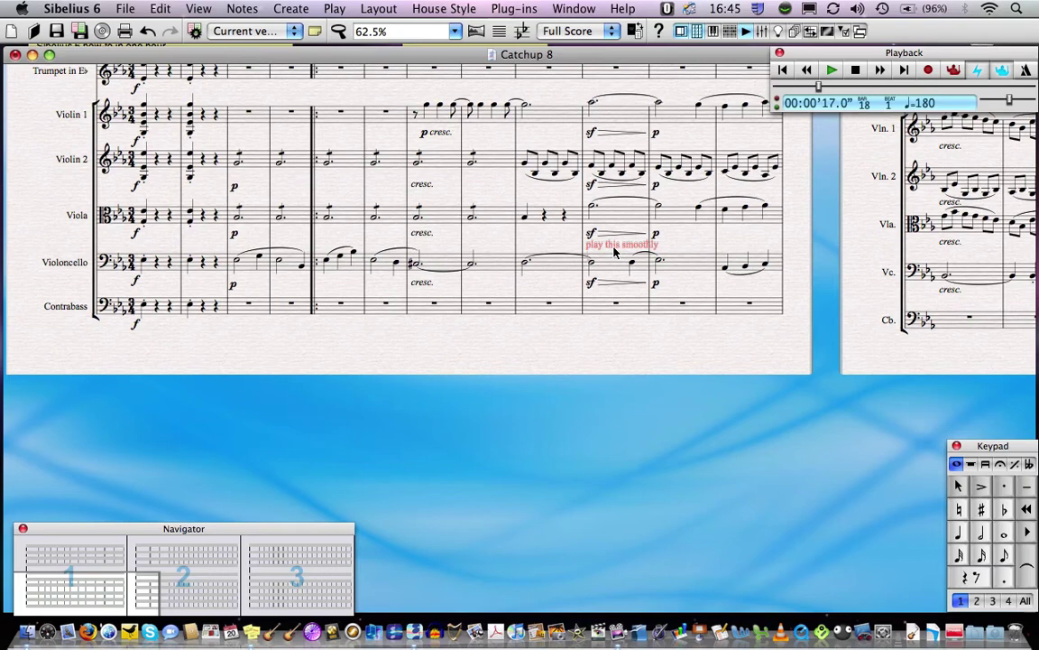
key("Delete")
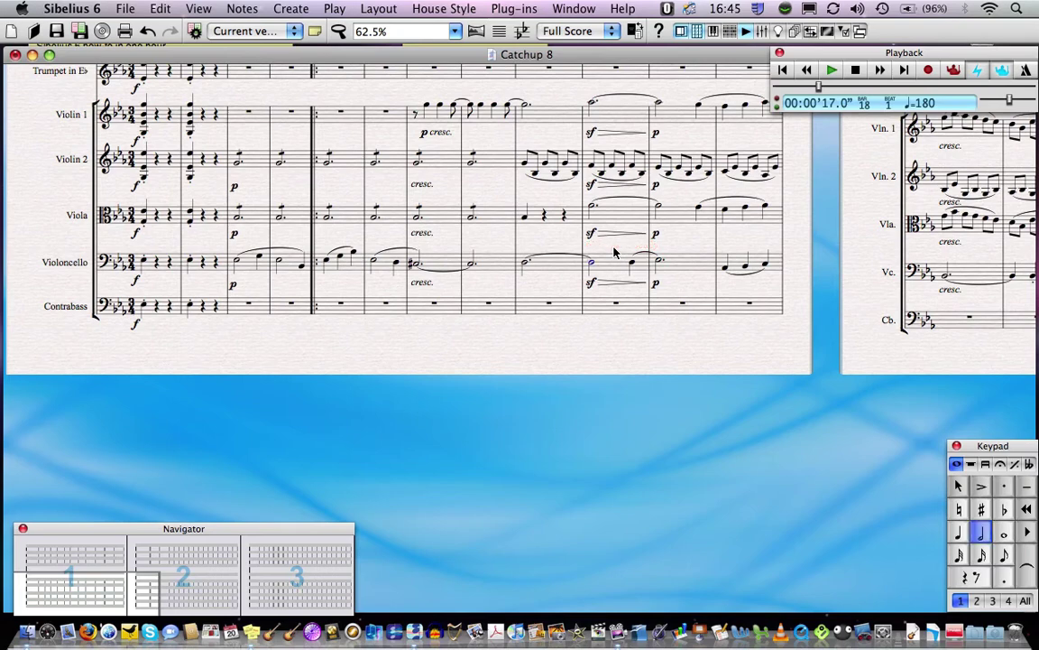
key("w")
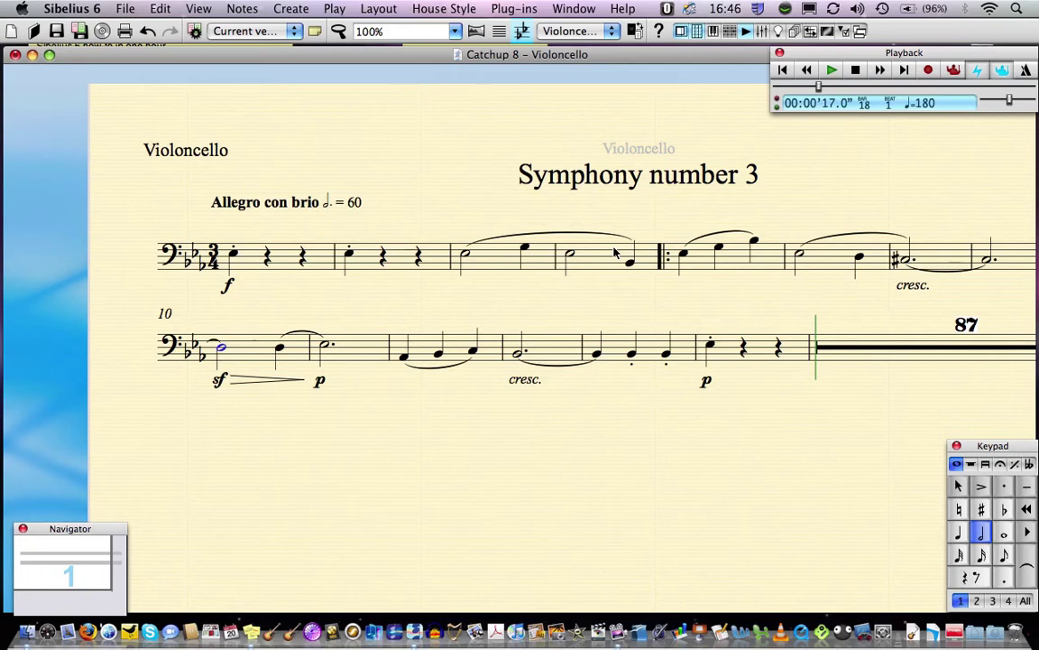
Set the Flute part to 14 copies in the Parts window
left_click(544, 32)
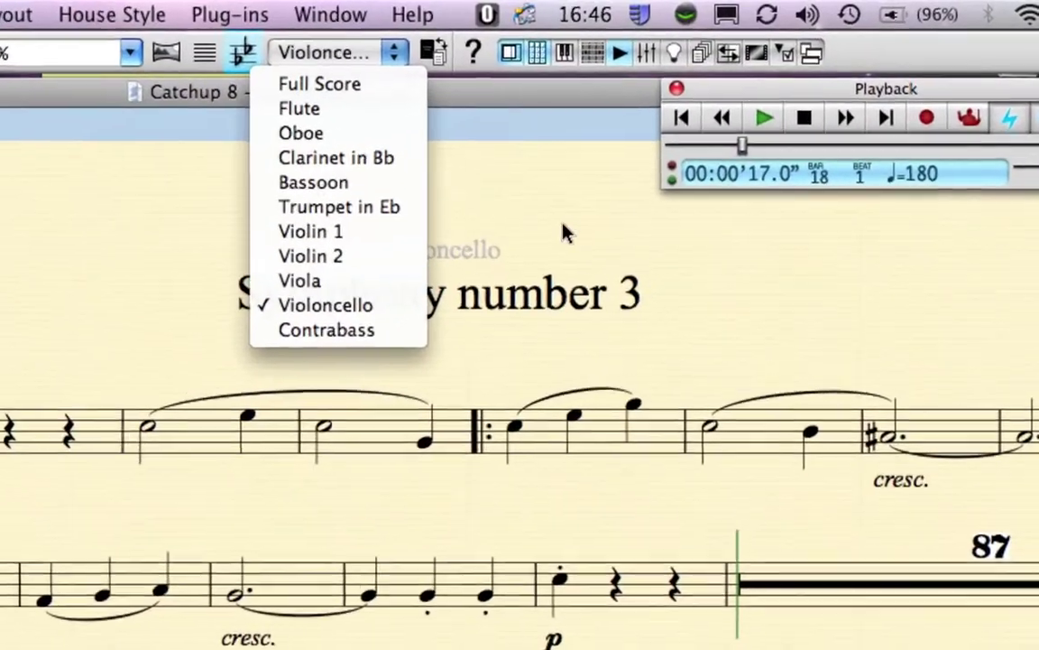
left_click(668, 176)
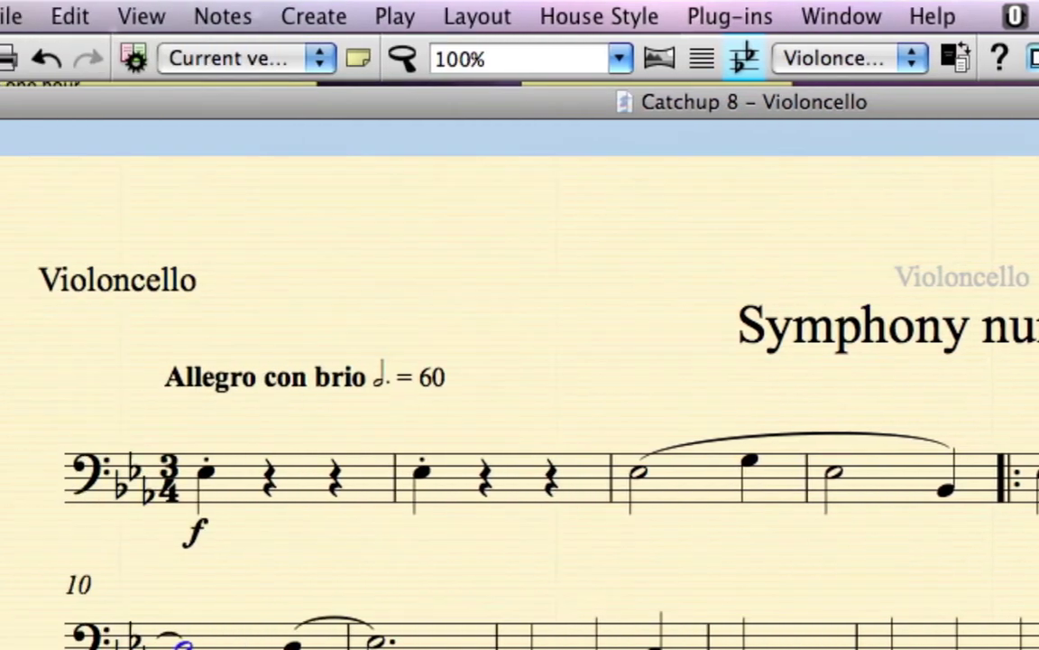
key("super+alt+r")
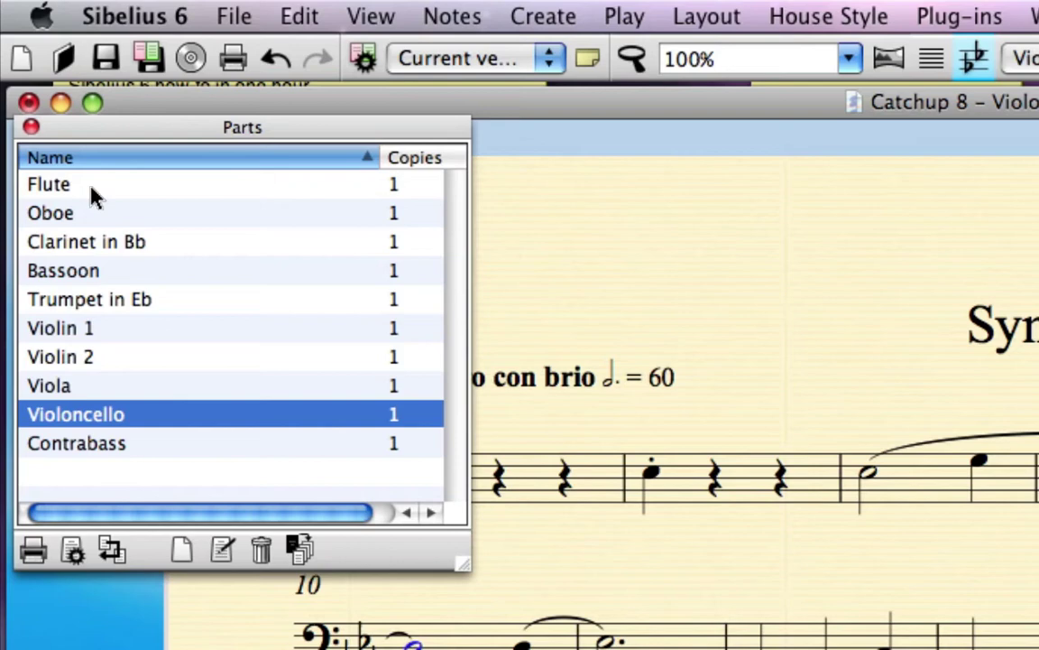
left_click(394, 188)
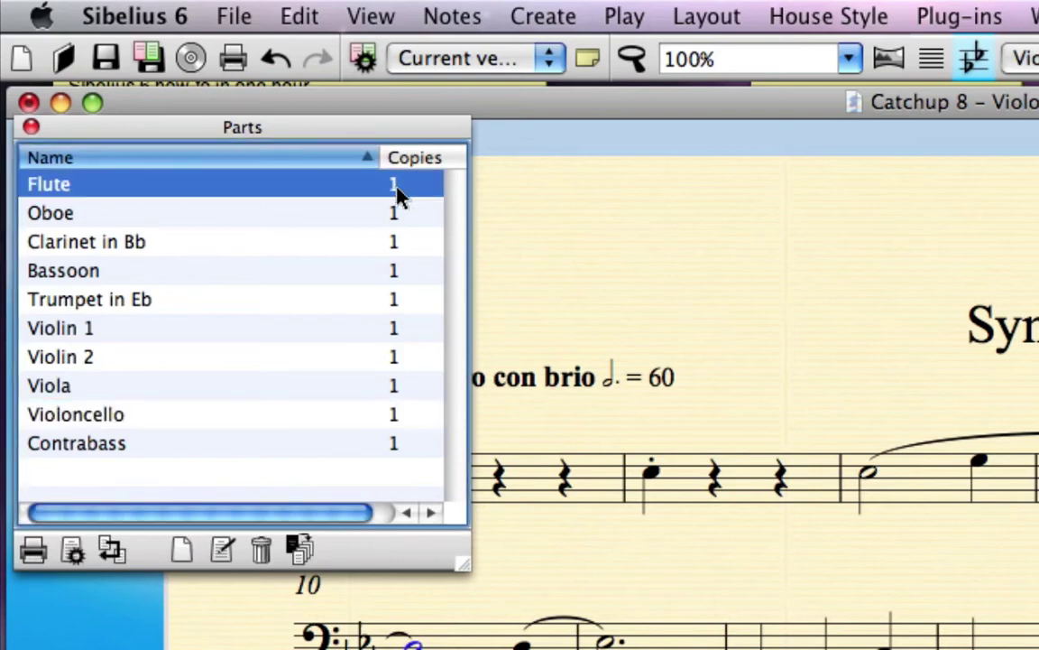
left_click(397, 186)
key("BackSpace")
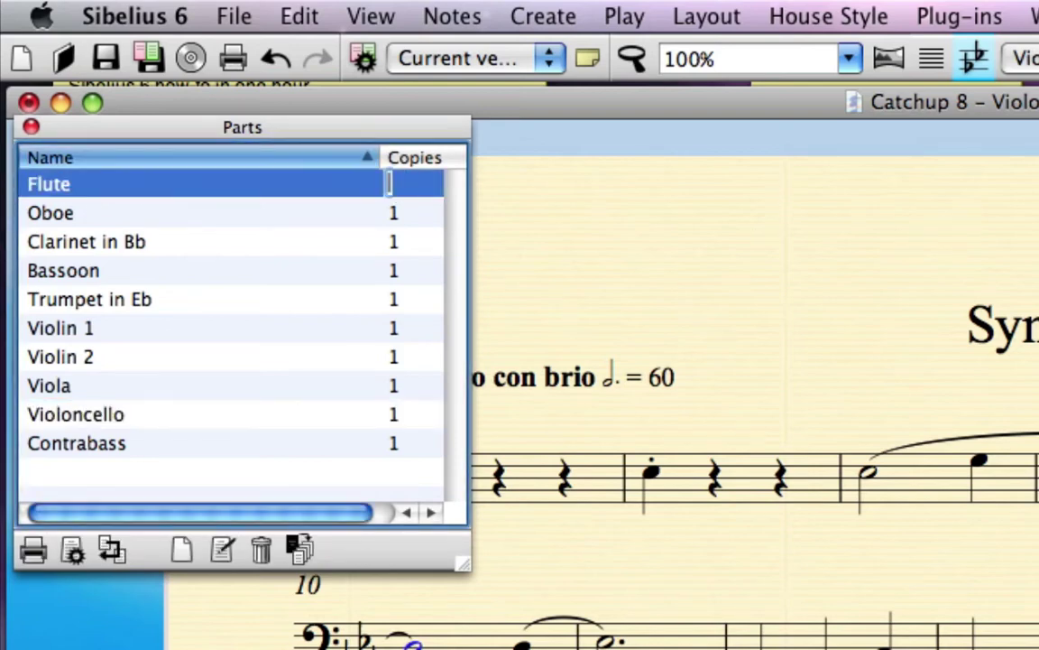
type("14")
key("Return")
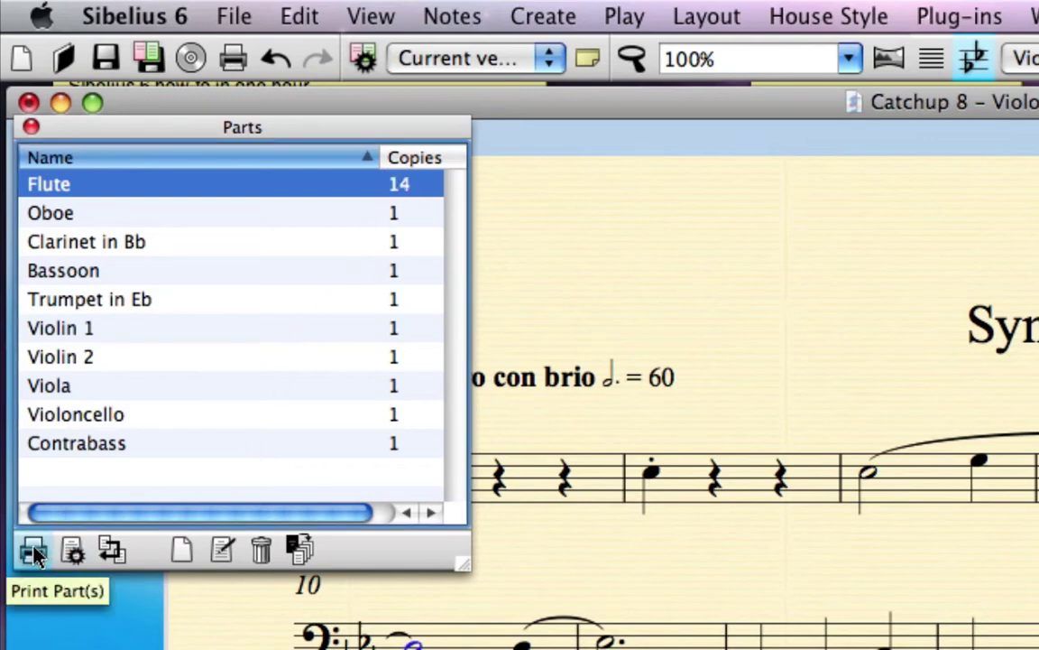
Close the Parts window and switch the view back to the full score
left_click(31, 127)
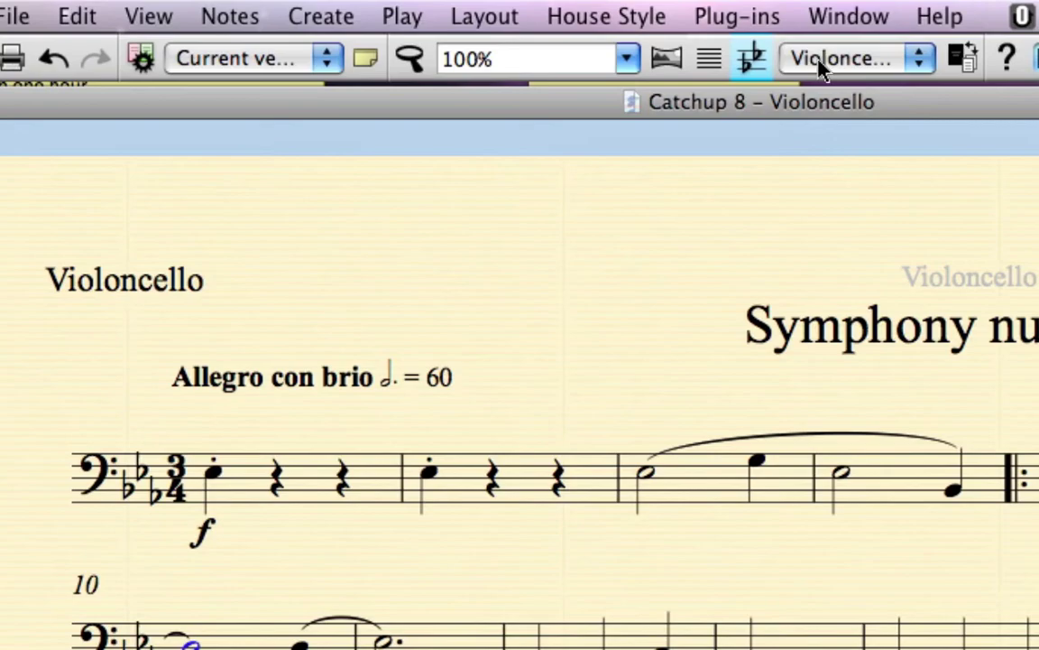
left_click(1033, 62)
left_click(1035, 94)
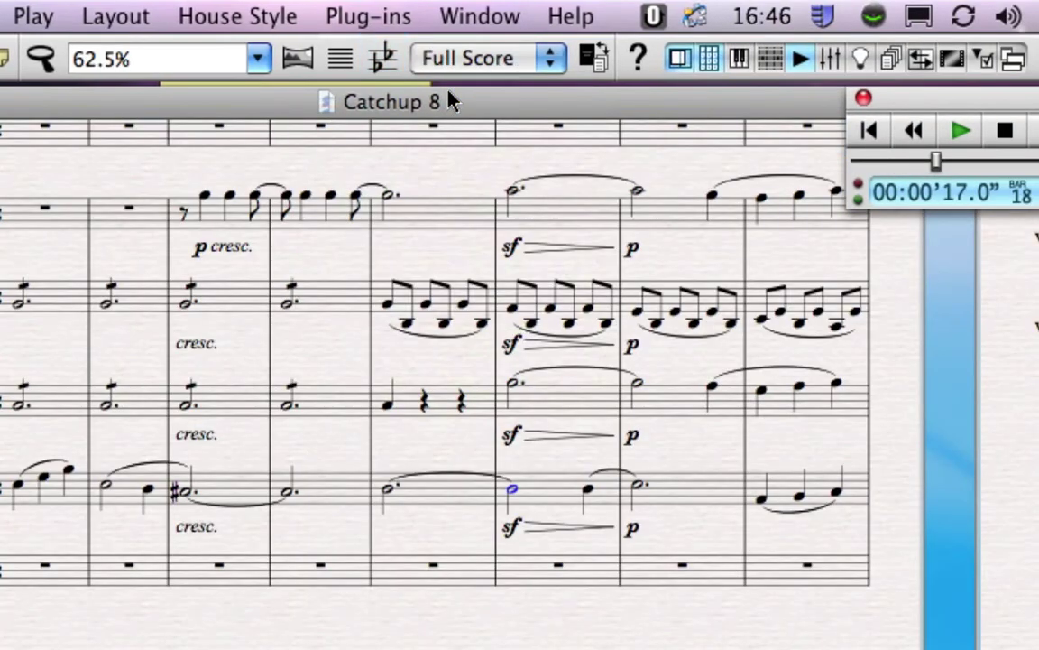